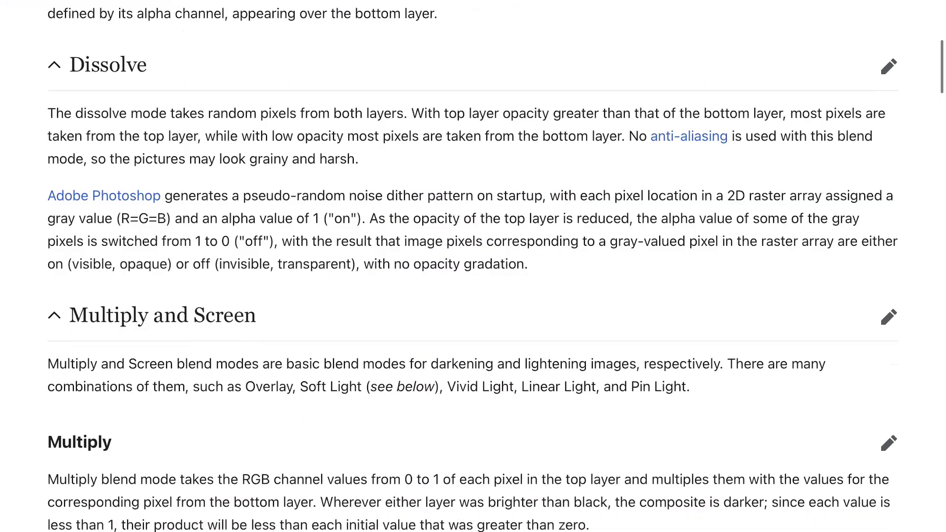
Read through the article's sections on the Dissolve, Multiply and Screen blend modes.
{"action": "scroll", "coordinate": [473, 266], "scroll_direction": "down", "scroll_amount": 7}
{"action": "scroll", "coordinate": [473, 266], "scroll_direction": "down", "scroll_amount": 20}
{"action": "scroll", "coordinate": [473, 266], "scroll_direction": "down", "scroll_amount": 20}
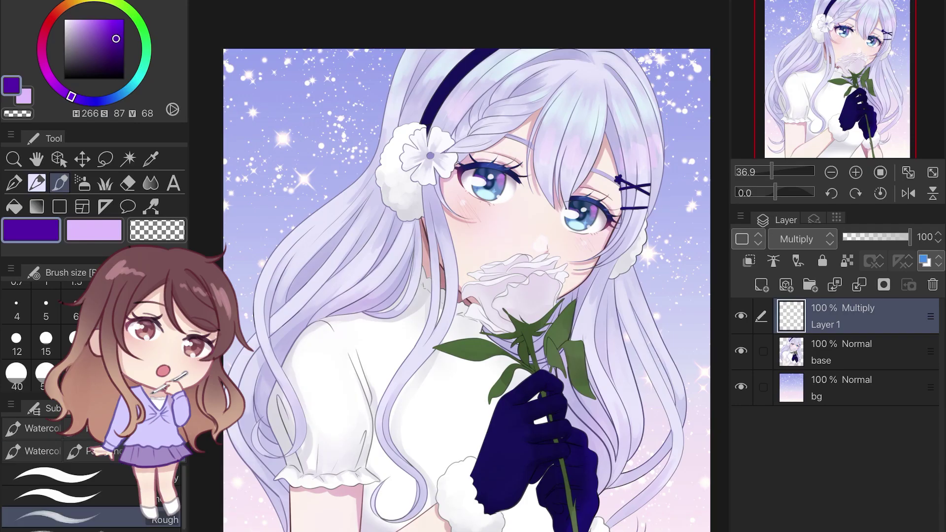
Scribble dark purple zigzag strokes (H 266, S 87, V 68) across the artwork on the Multiply layer.
{"action": "mouse_move", "coordinate": [458, 308]}
{"action": "left_mouse_down"}
{"action": "mouse_move", "coordinate": [611, 52]}
{"action": "mouse_move", "coordinate": [675, 315]}
{"action": "mouse_move", "coordinate": [492, 530]}
{"action": "left_mouse_up"}
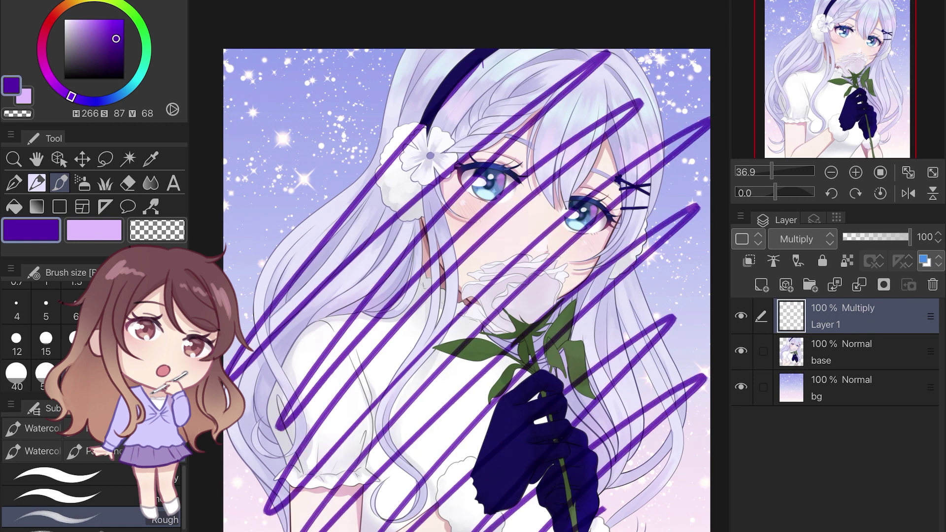
{"action": "left_click_drag", "start_coordinate": [604, 510], "coordinate": [641, 530]}
Add a new layer set to Lighten and scribble pink strokes across the artwork.
{"action": "left_click", "coordinate": [761, 285]}
{"action": "left_click", "coordinate": [802, 239]}
{"action": "left_click", "coordinate": [792, 363]}
{"action": "left_click", "coordinate": [43, 59]}
{"action": "left_click_drag", "start_coordinate": [116, 38], "coordinate": [98, 20]}
{"action": "left_click_drag", "start_coordinate": [285, 239], "coordinate": [428, 477]}
{"action": "mouse_move", "coordinate": [493, 508]}
{"action": "left_mouse_down"}
{"action": "mouse_move", "coordinate": [591, 380]}
{"action": "mouse_move", "coordinate": [596, 198]}
{"action": "mouse_move", "coordinate": [670, 237]}
{"action": "left_mouse_up"}
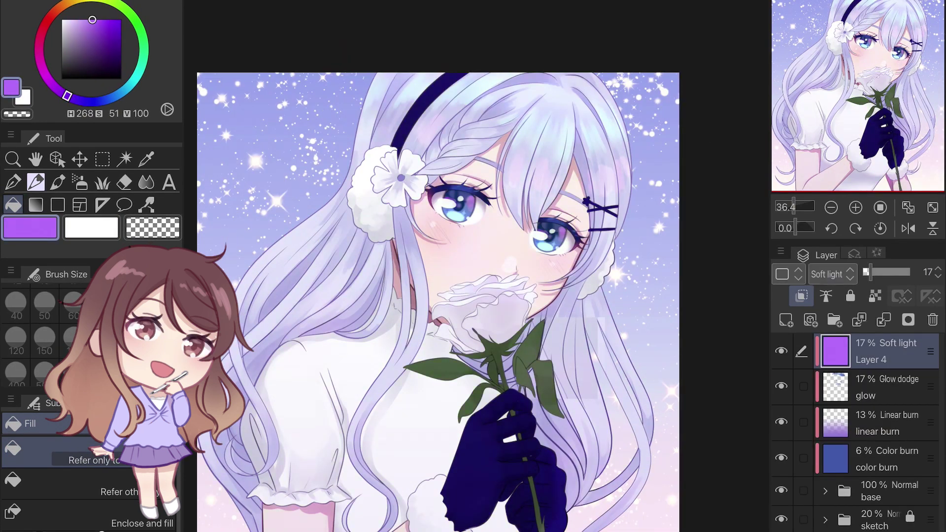
Adjust the opacity of the purple Soft light layer at the top of the stack.
{"action": "left_click_drag", "start_coordinate": [871, 272], "coordinate": [874, 272]}
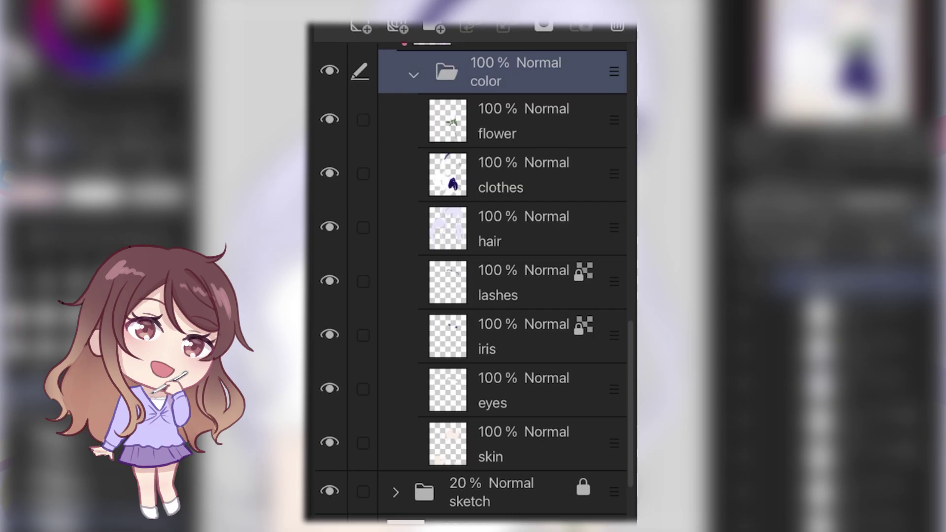
Add a layer named shade above the skin layer, set it to Multiply and clip it to the skin.
{"action": "scroll", "coordinate": [468, 246], "scroll_direction": "down", "scroll_amount": 1}
{"action": "scroll", "coordinate": [468, 281], "scroll_direction": "down", "scroll_amount": 1}
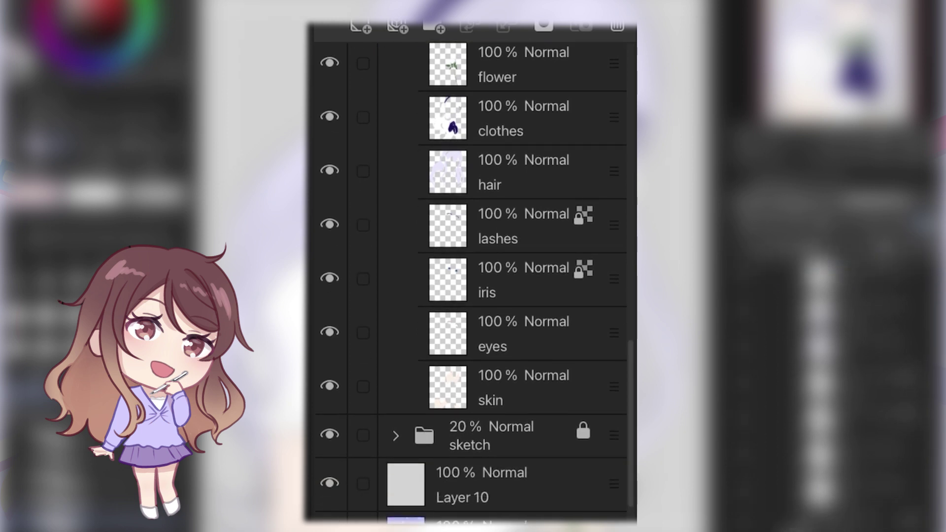
{"action": "left_click", "coordinate": [522, 387]}
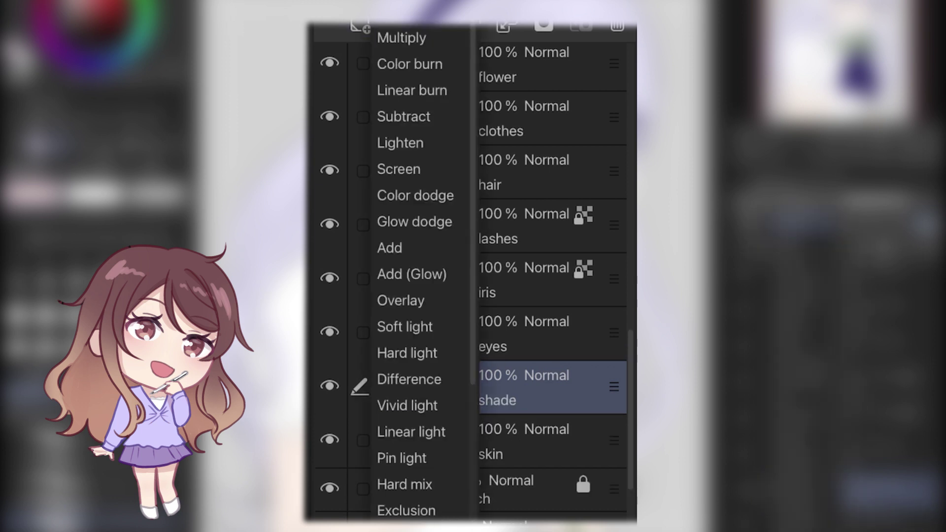
{"action": "left_click", "coordinate": [401, 38]}
{"action": "key", "text": "ctrl+alt+g"}
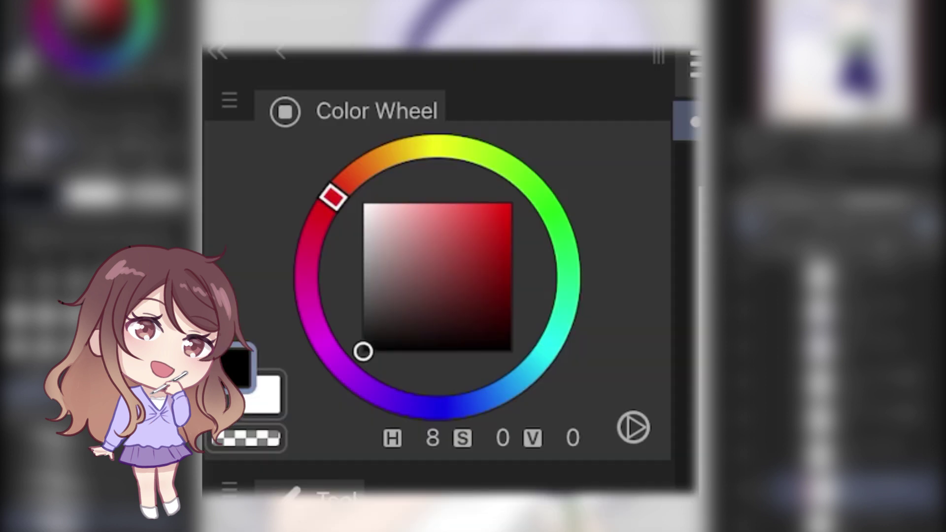
Paint pale pink shadows (H 8, S 10, V 91) on the skin beneath the hair, above the eyes and along the face edges.
{"action": "mouse_move", "coordinate": [363, 350]}
{"action": "left_mouse_down"}
{"action": "mouse_move", "coordinate": [385, 341]}
{"action": "mouse_move", "coordinate": [394, 266]}
{"action": "mouse_move", "coordinate": [380, 216]}
{"action": "left_mouse_up"}
{"action": "left_click_drag", "start_coordinate": [495, 141], "coordinate": [524, 239]}
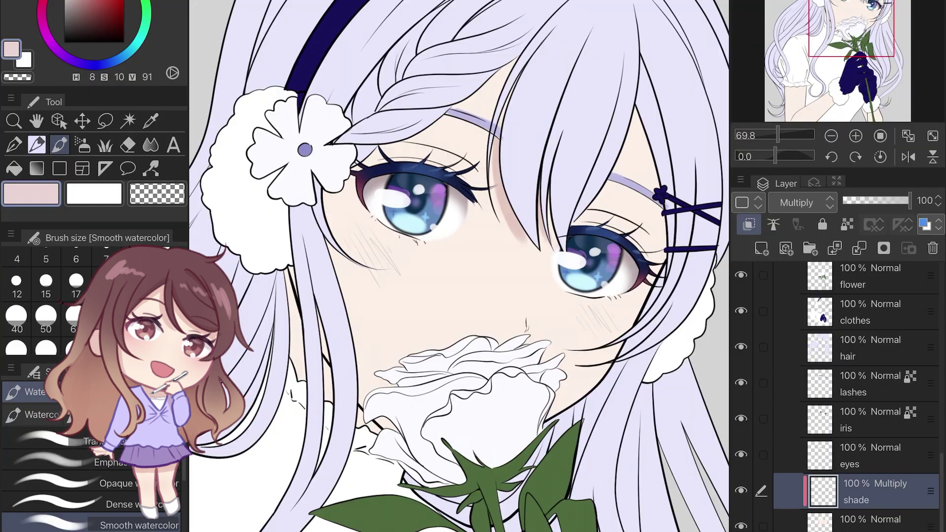
{"action": "left_click_drag", "start_coordinate": [636, 113], "coordinate": [659, 254]}
{"action": "left_click_drag", "start_coordinate": [512, 62], "coordinate": [500, 229]}
{"action": "left_click_drag", "start_coordinate": [365, 163], "coordinate": [493, 77]}
{"action": "left_click_drag", "start_coordinate": [327, 202], "coordinate": [377, 275]}
{"action": "left_click_drag", "start_coordinate": [288, 270], "coordinate": [303, 378]}
{"action": "left_click_drag", "start_coordinate": [335, 256], "coordinate": [367, 405]}
{"action": "left_click_drag", "start_coordinate": [621, 345], "coordinate": [575, 381]}
{"action": "left_click_drag", "start_coordinate": [574, 225], "coordinate": [608, 217]}
{"action": "left_click_drag", "start_coordinate": [393, 159], "coordinate": [427, 152]}
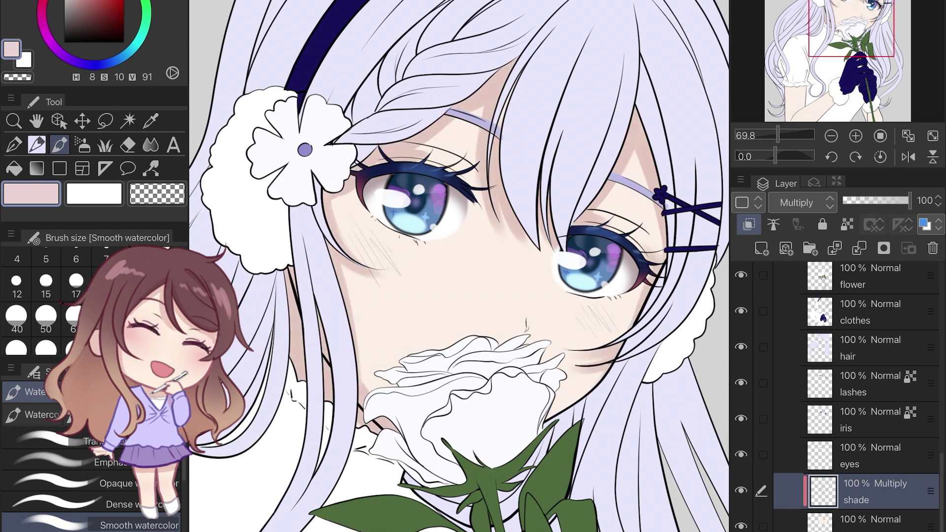
Fill the skin base with successively darker tones down to brown (H 21, S 57, V 46).
{"action": "scroll", "coordinate": [460, 266], "scroll_direction": "down", "scroll_amount": 4}
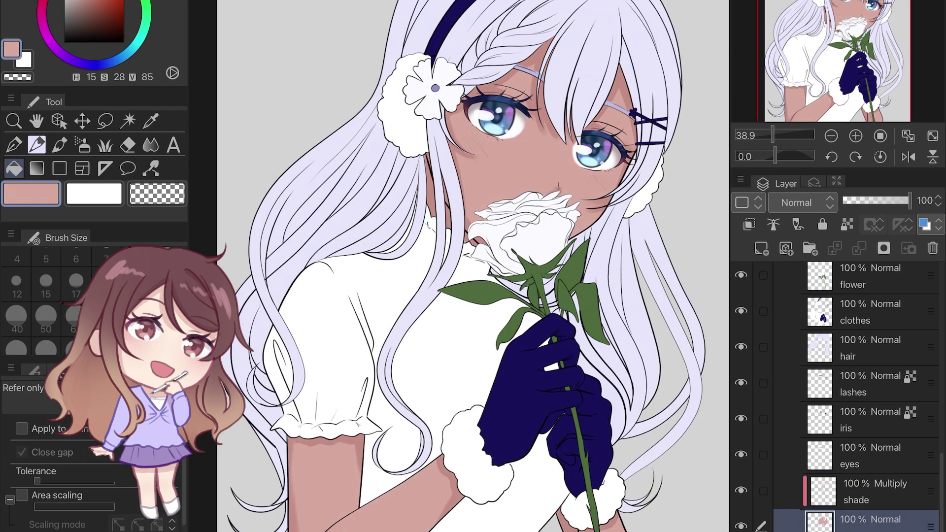
{"action": "left_click", "coordinate": [80, 1]}
{"action": "left_click", "coordinate": [542, 172]}
{"action": "left_click", "coordinate": [95, 1]}
{"action": "left_click", "coordinate": [96, 5]}
{"action": "left_click", "coordinate": [542, 172]}
{"action": "left_click_drag", "start_coordinate": [96, 5], "coordinate": [98, 15]}
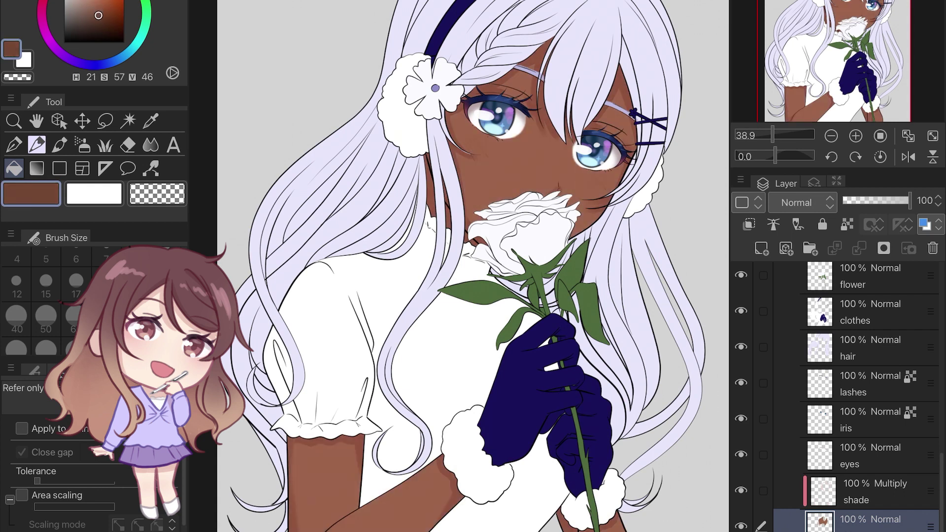
{"action": "left_click", "coordinate": [542, 173]}
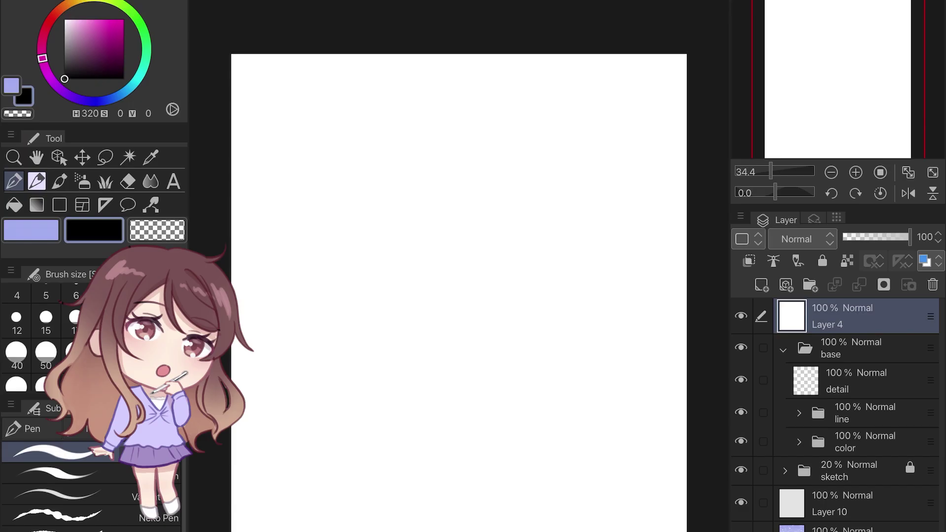
Hand-draw the word "example", a smiley and three stars in black on the white layer, and set its blend mode to Multiply.
{"action": "mouse_move", "coordinate": [278, 211]}
{"action": "left_mouse_down"}
{"action": "mouse_move", "coordinate": [287, 195]}
{"action": "mouse_move", "coordinate": [310, 224]}
{"action": "left_mouse_up"}
{"action": "left_click_drag", "start_coordinate": [305, 196], "coordinate": [338, 216]}
{"action": "mouse_move", "coordinate": [329, 189]}
{"action": "left_mouse_down"}
{"action": "mouse_move", "coordinate": [318, 228]}
{"action": "mouse_move", "coordinate": [355, 187]}
{"action": "mouse_move", "coordinate": [365, 209]}
{"action": "left_mouse_up"}
{"action": "mouse_move", "coordinate": [375, 204]}
{"action": "left_mouse_down"}
{"action": "mouse_move", "coordinate": [388, 176]}
{"action": "mouse_move", "coordinate": [415, 206]}
{"action": "left_mouse_up"}
{"action": "left_click_drag", "start_coordinate": [422, 169], "coordinate": [437, 221]}
{"action": "left_click_drag", "start_coordinate": [423, 172], "coordinate": [427, 189]}
{"action": "mouse_move", "coordinate": [437, 132]}
{"action": "left_mouse_down"}
{"action": "mouse_move", "coordinate": [460, 180]}
{"action": "mouse_move", "coordinate": [464, 165]}
{"action": "mouse_move", "coordinate": [492, 168]}
{"action": "left_mouse_up"}
{"action": "left_click_drag", "start_coordinate": [465, 275], "coordinate": [489, 265]}
{"action": "mouse_move", "coordinate": [301, 405]}
{"action": "left_mouse_down"}
{"action": "mouse_move", "coordinate": [338, 327]}
{"action": "mouse_move", "coordinate": [302, 404]}
{"action": "left_mouse_up"}
{"action": "mouse_move", "coordinate": [520, 375]}
{"action": "left_mouse_down"}
{"action": "mouse_move", "coordinate": [553, 317]}
{"action": "mouse_move", "coordinate": [596, 306]}
{"action": "mouse_move", "coordinate": [531, 361]}
{"action": "left_mouse_up"}
{"action": "mouse_move", "coordinate": [444, 507]}
{"action": "left_mouse_down"}
{"action": "mouse_move", "coordinate": [468, 449]}
{"action": "mouse_move", "coordinate": [438, 461]}
{"action": "mouse_move", "coordinate": [444, 508]}
{"action": "left_mouse_up"}
{"action": "left_click", "coordinate": [797, 239]}
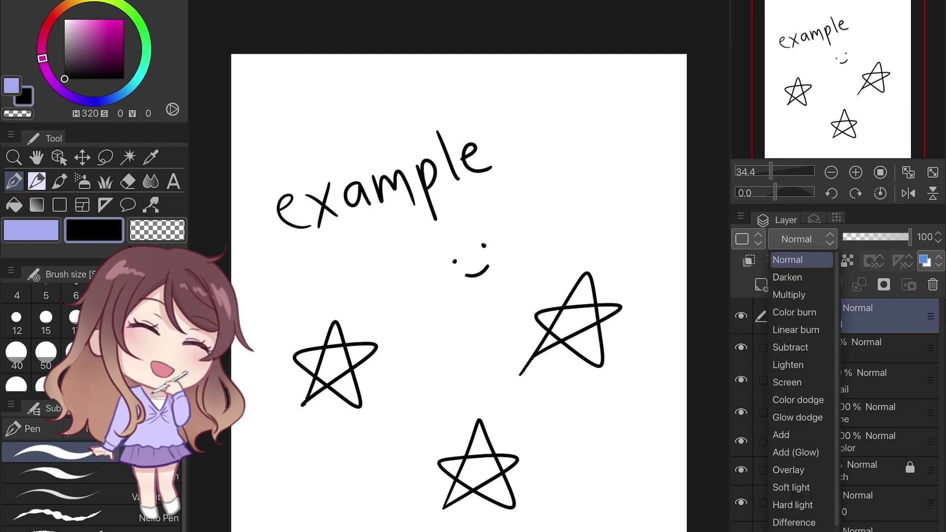
{"action": "left_click", "coordinate": [789, 294]}
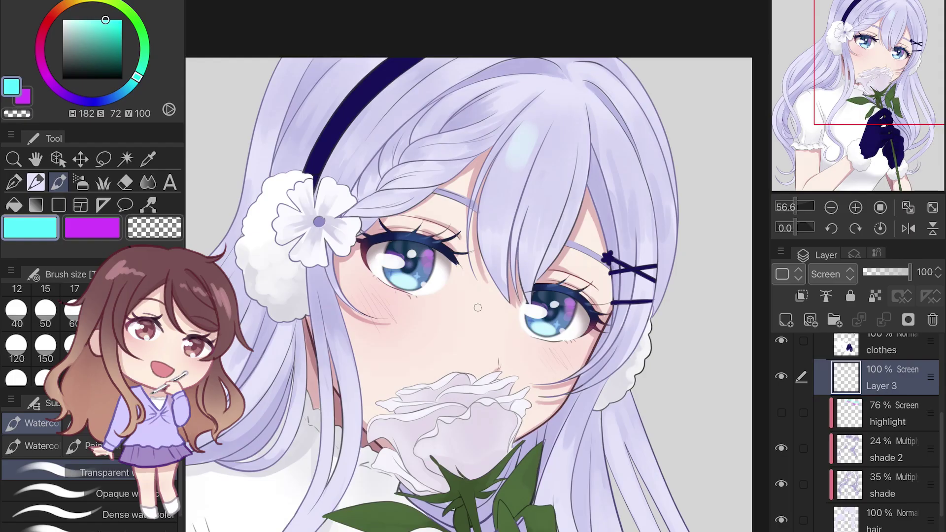
Paint cyan watercolor highlights (H 182, S 72, V 100) over the bangs, braid and crown on the Screen layer above the hair.
{"action": "left_click_drag", "start_coordinate": [493, 167], "coordinate": [523, 118]}
{"action": "left_click_drag", "start_coordinate": [515, 182], "coordinate": [542, 128]}
{"action": "left_click_drag", "start_coordinate": [542, 207], "coordinate": [577, 130]}
{"action": "left_click_drag", "start_coordinate": [567, 206], "coordinate": [585, 136]}
{"action": "left_click_drag", "start_coordinate": [613, 172], "coordinate": [600, 137]}
{"action": "left_click_drag", "start_coordinate": [622, 207], "coordinate": [610, 145]}
{"action": "left_click_drag", "start_coordinate": [637, 185], "coordinate": [616, 138]}
{"action": "left_click_drag", "start_coordinate": [433, 115], "coordinate": [457, 96]}
{"action": "left_click_drag", "start_coordinate": [471, 137], "coordinate": [500, 123]}
{"action": "left_click_drag", "start_coordinate": [264, 123], "coordinate": [286, 62]}
{"action": "left_click_drag", "start_coordinate": [274, 113], "coordinate": [294, 63]}
{"action": "left_click_drag", "start_coordinate": [313, 111], "coordinate": [350, 63]}
{"action": "left_click_drag", "start_coordinate": [325, 101], "coordinate": [359, 69]}
{"action": "left_click_drag", "start_coordinate": [372, 111], "coordinate": [429, 66]}
{"action": "mouse_move", "coordinate": [419, 91]}
{"action": "left_mouse_down"}
{"action": "mouse_move", "coordinate": [449, 68]}
{"action": "mouse_move", "coordinate": [512, 63]}
{"action": "left_mouse_up"}
{"action": "key", "text": "c"}
{"action": "key", "text": "c"}
{"action": "left_click_drag", "start_coordinate": [398, 107], "coordinate": [462, 60]}
{"action": "mouse_move", "coordinate": [656, 180]}
{"action": "left_mouse_down"}
{"action": "mouse_move", "coordinate": [625, 109]}
{"action": "mouse_move", "coordinate": [643, 110]}
{"action": "left_mouse_up"}
Soften the cyan highlights across the bangs using the transparent color.
{"action": "key", "text": "c"}
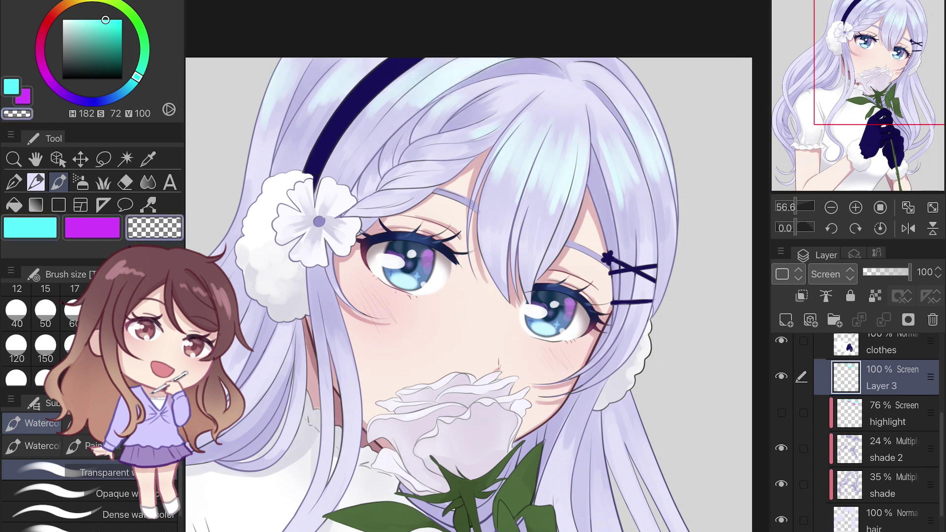
{"action": "key", "text": "b"}
{"action": "left_click_drag", "start_coordinate": [495, 195], "coordinate": [656, 180]}
Paint purple accents below the cyan highlights on the bangs and side hair.
{"action": "key", "text": "x"}
{"action": "key", "text": "b"}
{"action": "left_click_drag", "start_coordinate": [507, 190], "coordinate": [494, 228]}
{"action": "mouse_move", "coordinate": [547, 200]}
{"action": "left_mouse_down"}
{"action": "mouse_move", "coordinate": [533, 239]}
{"action": "mouse_move", "coordinate": [557, 236]}
{"action": "left_mouse_up"}
{"action": "mouse_move", "coordinate": [616, 211]}
{"action": "left_mouse_down"}
{"action": "mouse_move", "coordinate": [616, 242]}
{"action": "mouse_move", "coordinate": [628, 246]}
{"action": "left_mouse_up"}
{"action": "mouse_move", "coordinate": [641, 202]}
{"action": "left_mouse_down"}
{"action": "mouse_move", "coordinate": [643, 247]}
{"action": "mouse_move", "coordinate": [663, 237]}
{"action": "left_mouse_up"}
{"action": "left_click_drag", "start_coordinate": [367, 144], "coordinate": [352, 164]}
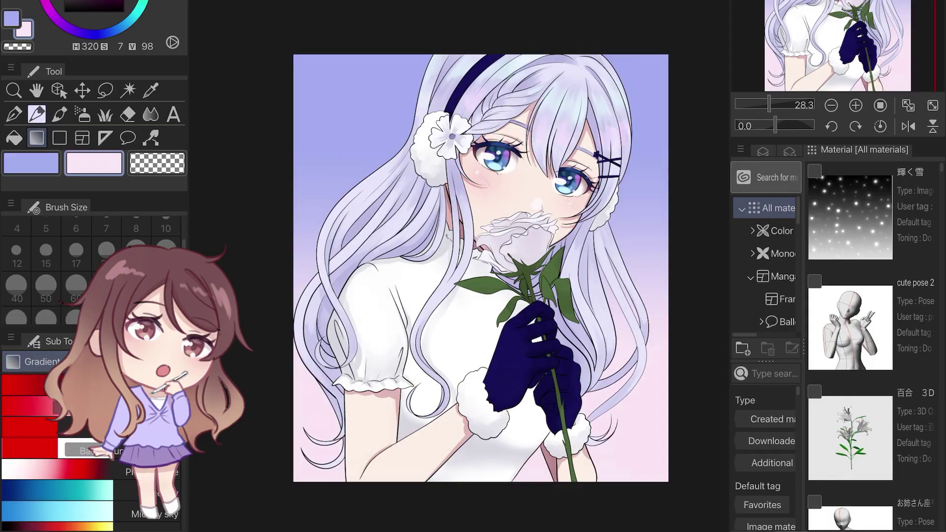
Place the 輝く雪 snow material on the canvas and scale it to cover the whole picture.
{"action": "left_click_drag", "start_coordinate": [850, 217], "coordinate": [249, 43]}
{"action": "left_click_drag", "start_coordinate": [507, 302], "coordinate": [679, 475]}
Set the snow material layer to Screen and move it up the layer stack above the base folder.
{"action": "left_click", "coordinate": [762, 152]}
{"action": "scroll", "coordinate": [838, 380], "scroll_direction": "down", "scroll_amount": 1}
{"action": "left_click", "coordinate": [803, 172]}
{"action": "left_click", "coordinate": [783, 307]}
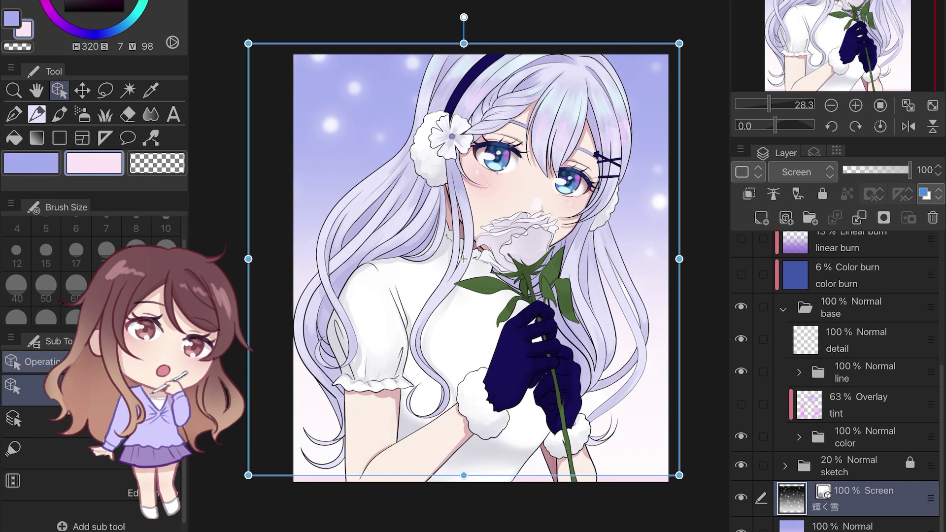
{"action": "left_click_drag", "start_coordinate": [858, 498], "coordinate": [857, 234]}
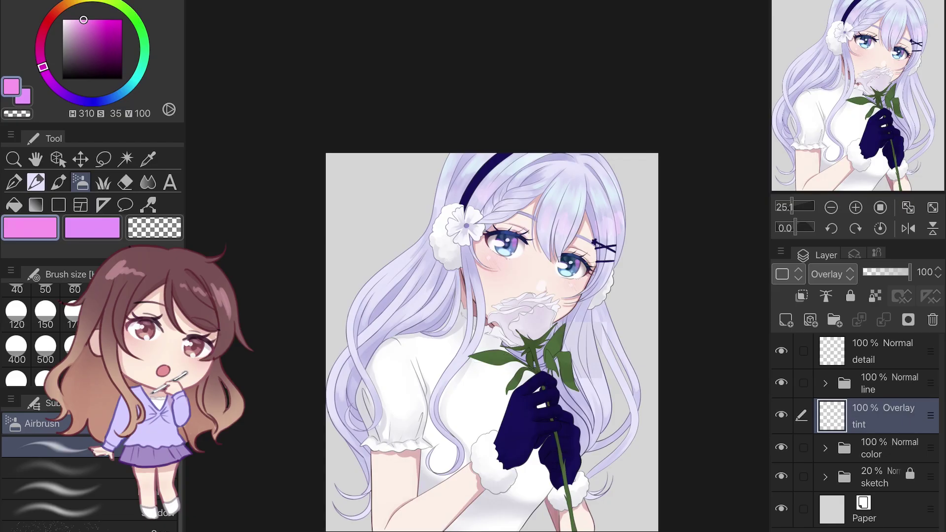
Airbrush a lavender tint (H 253, S 35, V 100) around the eye beside the earmuff on the Overlay tint layer.
{"action": "left_click_drag", "start_coordinate": [77, 100], "coordinate": [81, 101]}
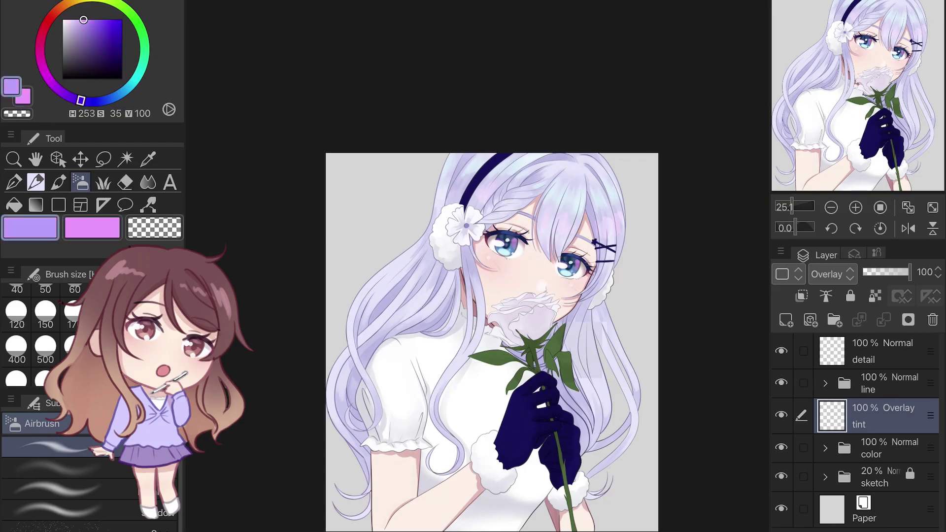
{"action": "left_click_drag", "start_coordinate": [486, 239], "coordinate": [514, 242]}
{"action": "key", "text": "x"}
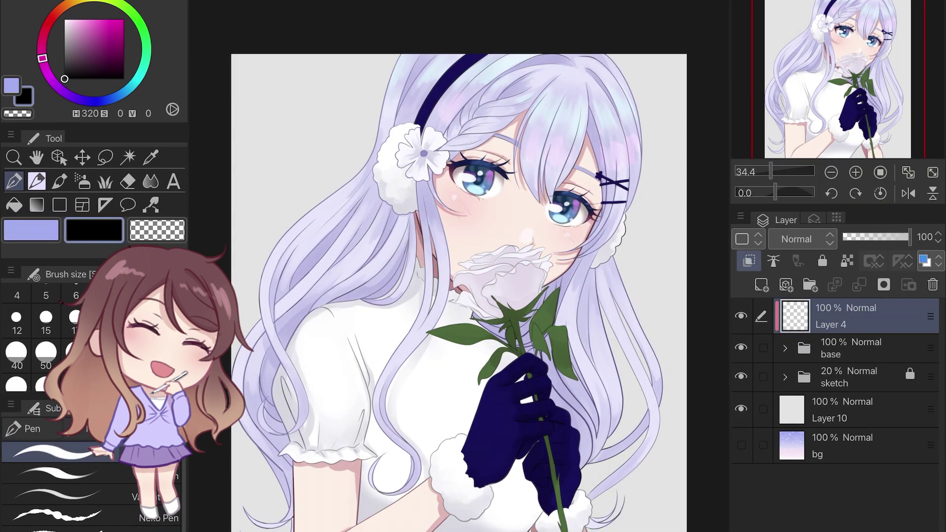
Set the clipped Layer 4 to Overlay and prepare the Airbrush with a coral color (H 12, S 35, V 100).
{"action": "left_click", "coordinate": [55, 13]}
{"action": "left_click_drag", "start_coordinate": [93, 33], "coordinate": [85, 20]}
{"action": "left_click", "coordinate": [82, 181]}
{"action": "left_click", "coordinate": [802, 239]}
{"action": "left_click", "coordinate": [801, 469]}
{"action": "scroll", "coordinate": [32, 345], "scroll_direction": "down", "scroll_amount": 1}
Try a coral airbrush tint on the eyes, cheek, arm and cuffs, and clear the layer.
{"action": "left_click", "coordinate": [459, 211]}
{"action": "left_click", "coordinate": [562, 217]}
{"action": "left_click", "coordinate": [593, 245]}
{"action": "left_click", "coordinate": [336, 496]}
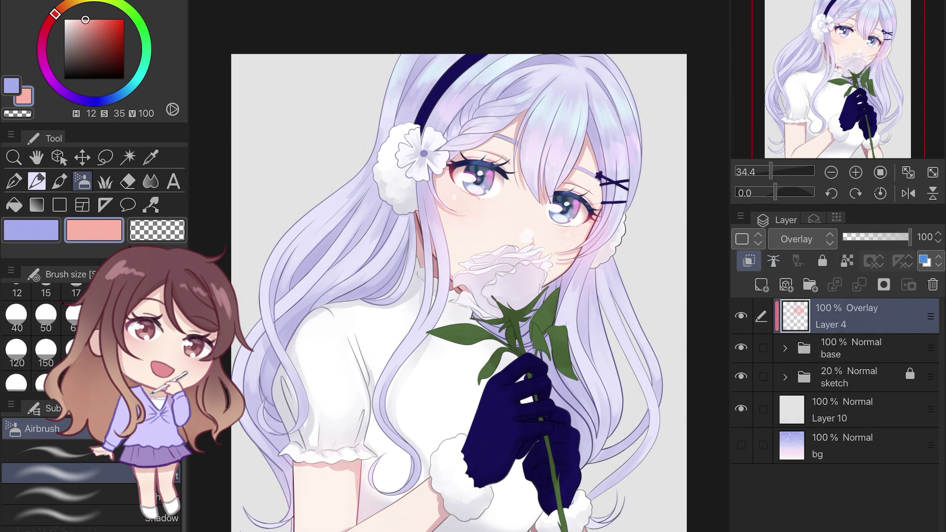
{"action": "left_click", "coordinate": [442, 504]}
{"action": "left_click", "coordinate": [555, 517]}
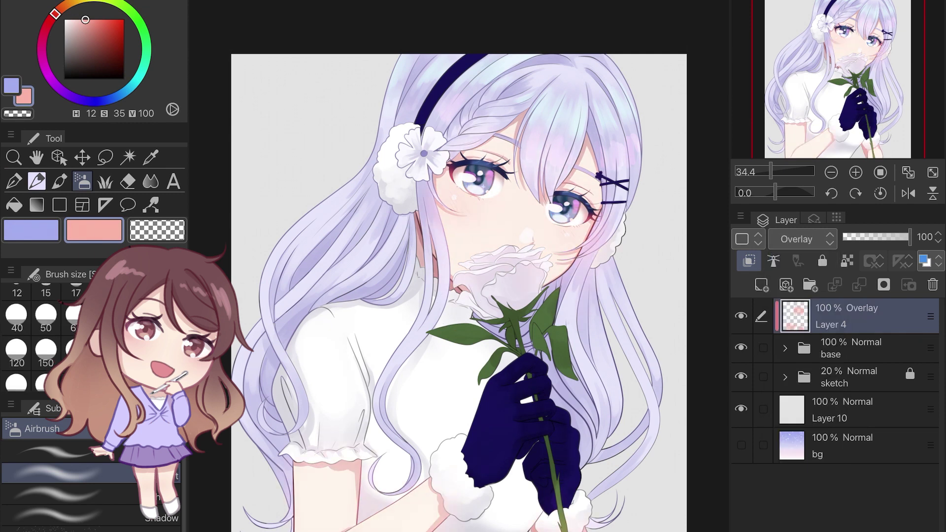
{"action": "key", "text": "Delete"}
Sample the light blue of the iris (H 208, S 47, V 97) as the airbrush color for Layer 4.
{"action": "key", "text": "i"}
{"action": "key", "text": "i"}
{"action": "key", "text": "c"}
{"action": "left_click", "coordinate": [855, 348]}
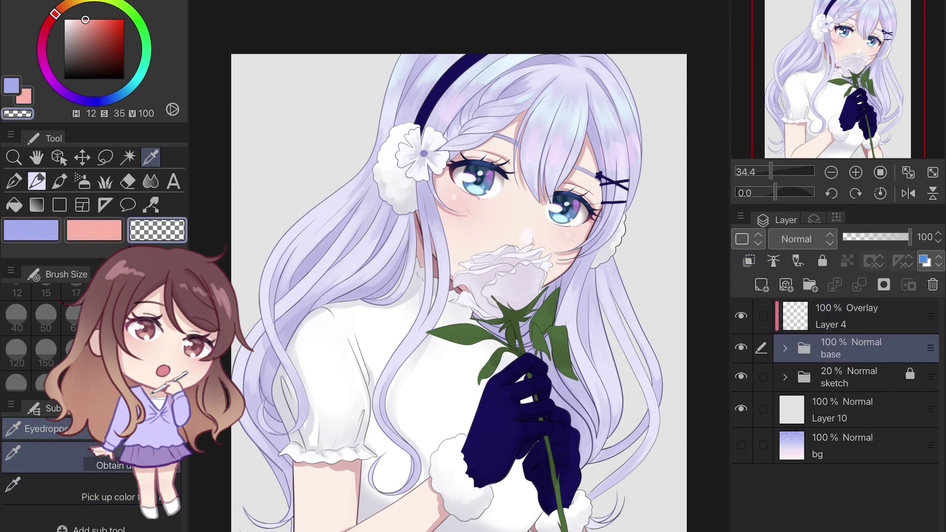
{"action": "left_click", "coordinate": [474, 189]}
{"action": "left_click", "coordinate": [846, 316]}
{"action": "key", "text": "b"}
Try a light blue airbrush tint over the eyes, bangs and cheek on the Overlay layer, and clear it.
{"action": "left_click", "coordinate": [469, 173]}
{"action": "left_click", "coordinate": [557, 179]}
{"action": "left_click", "coordinate": [598, 211]}
{"action": "left_click", "coordinate": [523, 110]}
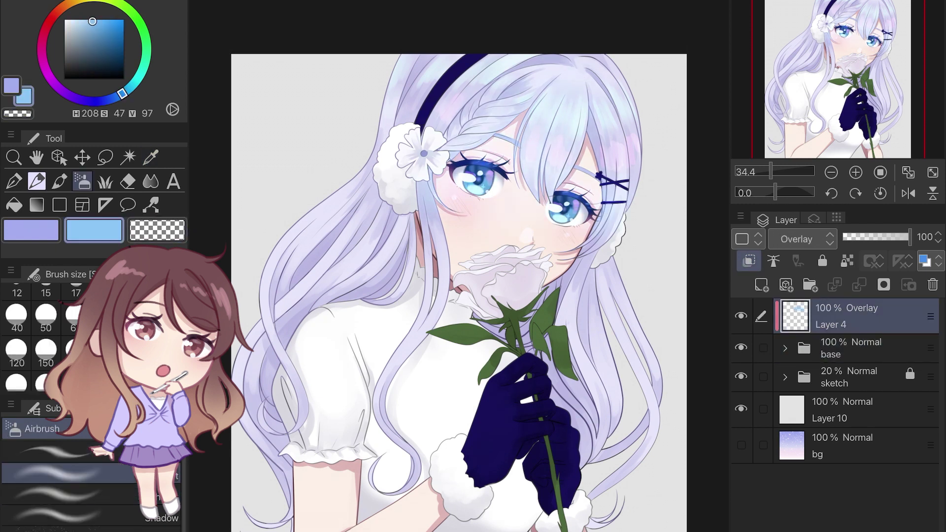
{"action": "left_click_drag", "start_coordinate": [574, 130], "coordinate": [608, 174]}
{"action": "left_click_drag", "start_coordinate": [574, 249], "coordinate": [594, 253]}
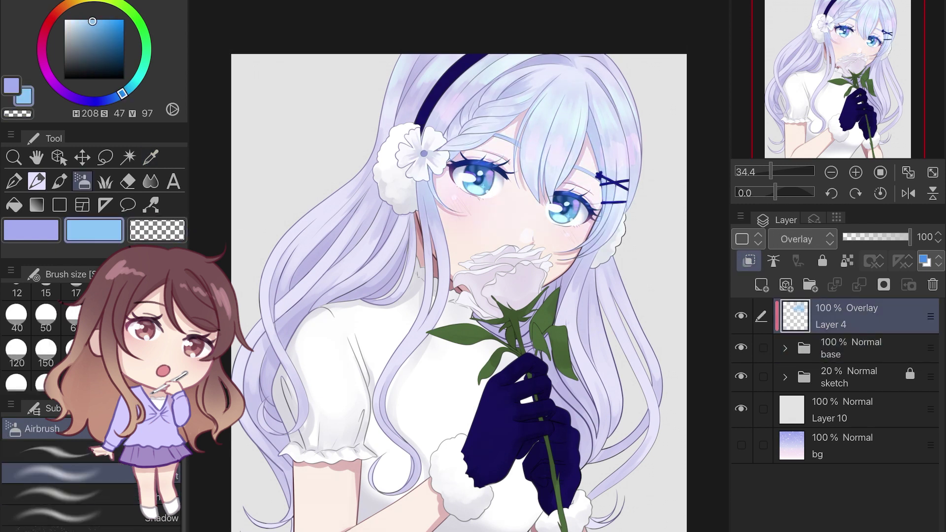
{"action": "key", "text": "Delete"}
Try an aqua airbrush tint (H 177, S 47, V 97) across the hair and clothes on the Overlay layer, and clear it.
{"action": "left_click", "coordinate": [142, 73]}
{"action": "mouse_move", "coordinate": [409, 89]}
{"action": "left_mouse_down"}
{"action": "mouse_move", "coordinate": [493, 276]}
{"action": "mouse_move", "coordinate": [470, 488]}
{"action": "left_mouse_up"}
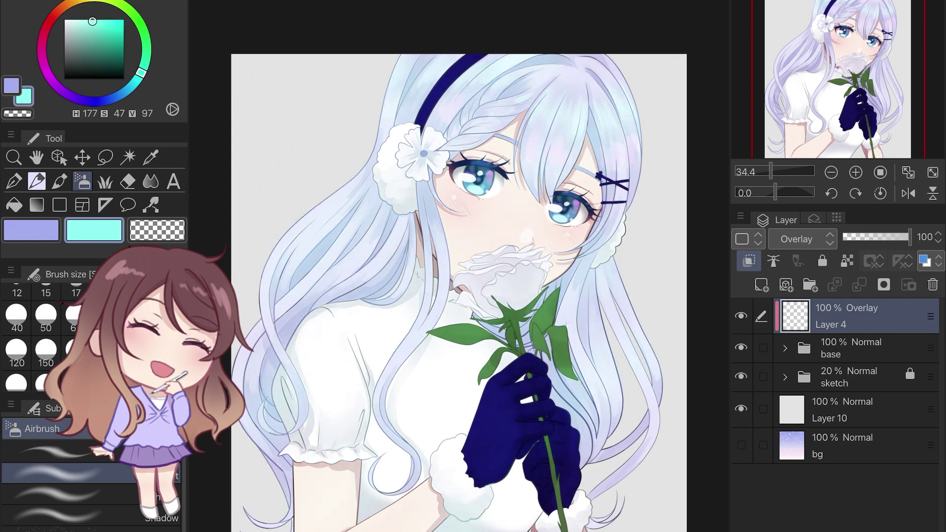
{"action": "key", "text": "Delete"}
Try a golden yellow airbrush tint across the whole figure on the Overlay layer, and clear it.
{"action": "left_click", "coordinate": [85, 2]}
{"action": "left_click_drag", "start_coordinate": [495, 99], "coordinate": [326, 237]}
{"action": "left_click_drag", "start_coordinate": [443, 266], "coordinate": [599, 485]}
{"action": "key", "text": "Delete"}
Try a blue airbrush tint (H 230, S 47, V 97) across the figure, clear it and shift the hue to violet.
{"action": "left_click_drag", "start_coordinate": [87, 1], "coordinate": [103, 101]}
{"action": "mouse_move", "coordinate": [496, 108]}
{"action": "left_mouse_down"}
{"action": "mouse_move", "coordinate": [466, 328]}
{"action": "mouse_move", "coordinate": [557, 487]}
{"action": "left_mouse_up"}
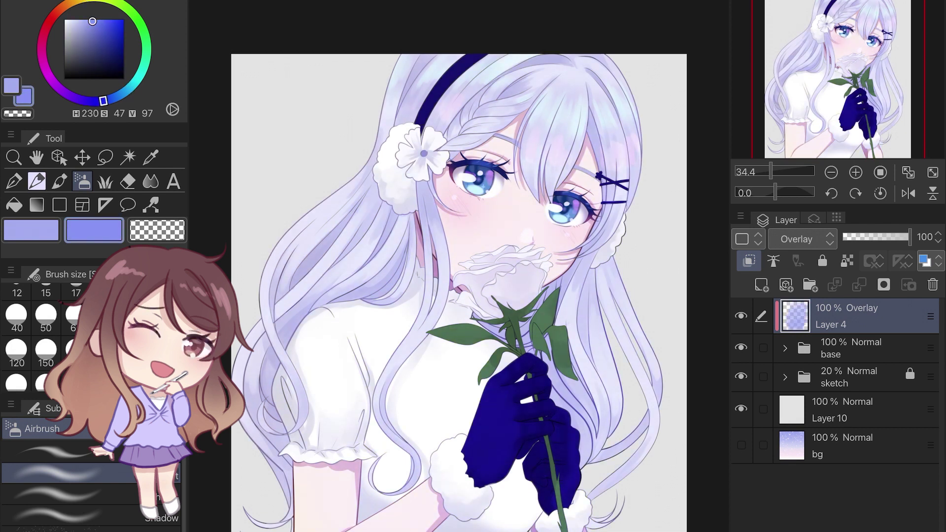
{"action": "key", "text": "Delete"}
{"action": "left_click_drag", "start_coordinate": [103, 100], "coordinate": [68, 94]}
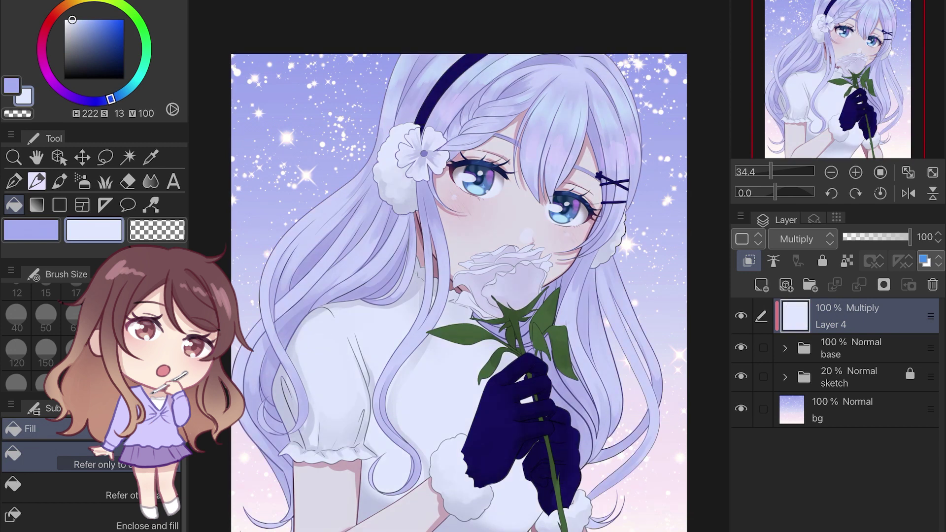
Fill the clipped Multiply layer with blue (H 222, S 57, V 100) and lower its opacity.
{"action": "left_click_drag", "start_coordinate": [72, 19], "coordinate": [90, 20]}
{"action": "left_click", "coordinate": [459, 293]}
{"action": "left_click", "coordinate": [458, 292]}
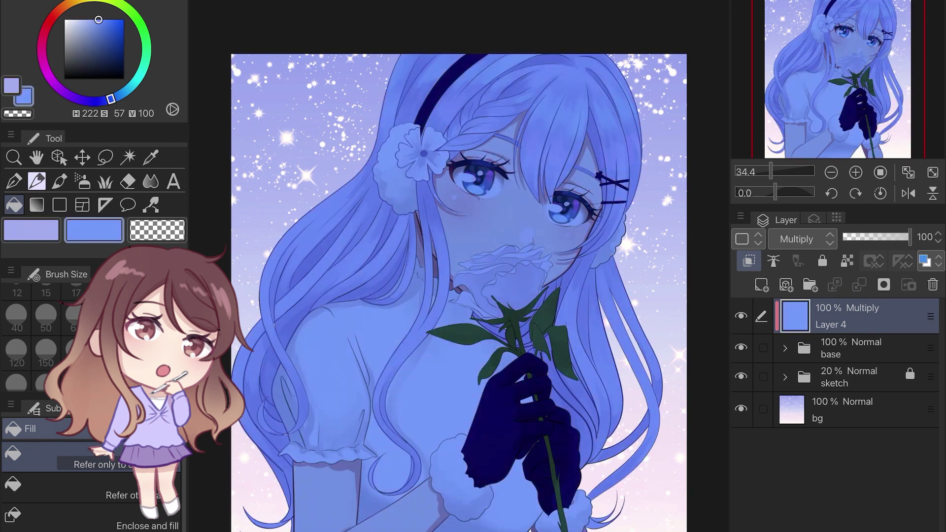
{"action": "mouse_move", "coordinate": [909, 237]}
{"action": "left_mouse_down"}
{"action": "mouse_move", "coordinate": [858, 237]}
{"action": "mouse_move", "coordinate": [908, 237]}
{"action": "left_mouse_up"}
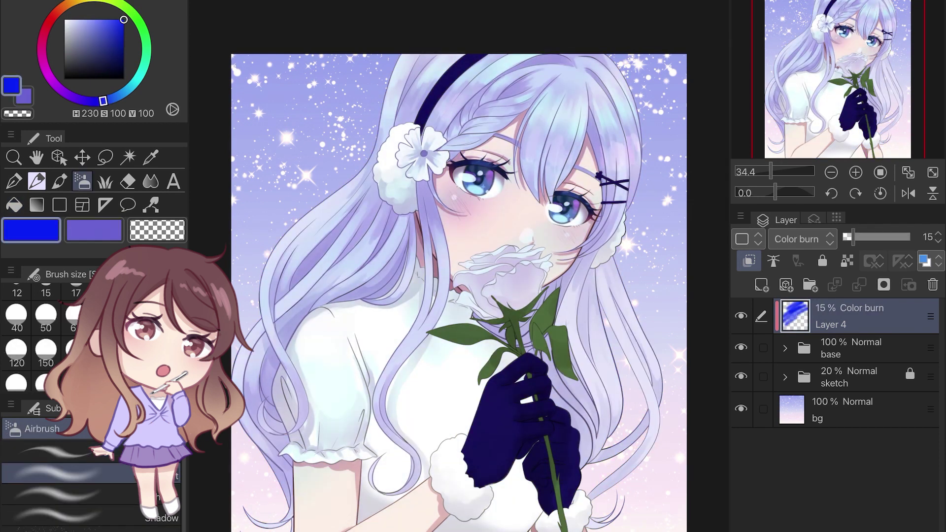
Fill the clipped 15% Color burn layer with purple (H 275, S 53, V 100).
{"action": "mouse_move", "coordinate": [103, 101]}
{"action": "left_mouse_down"}
{"action": "mouse_move", "coordinate": [47, 71]}
{"action": "mouse_move", "coordinate": [70, 96]}
{"action": "mouse_move", "coordinate": [64, 92]}
{"action": "left_mouse_up"}
{"action": "left_click", "coordinate": [14, 205]}
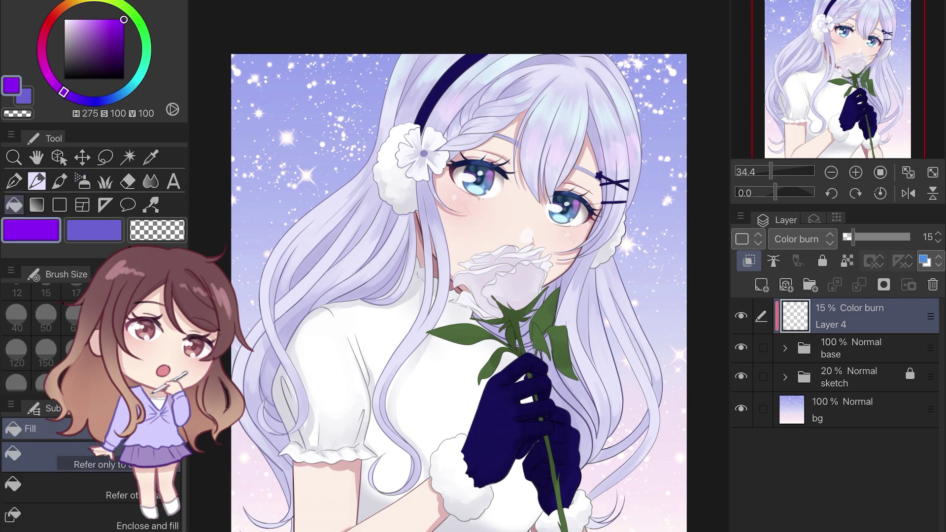
{"action": "left_click_drag", "start_coordinate": [123, 20], "coordinate": [95, 20]}
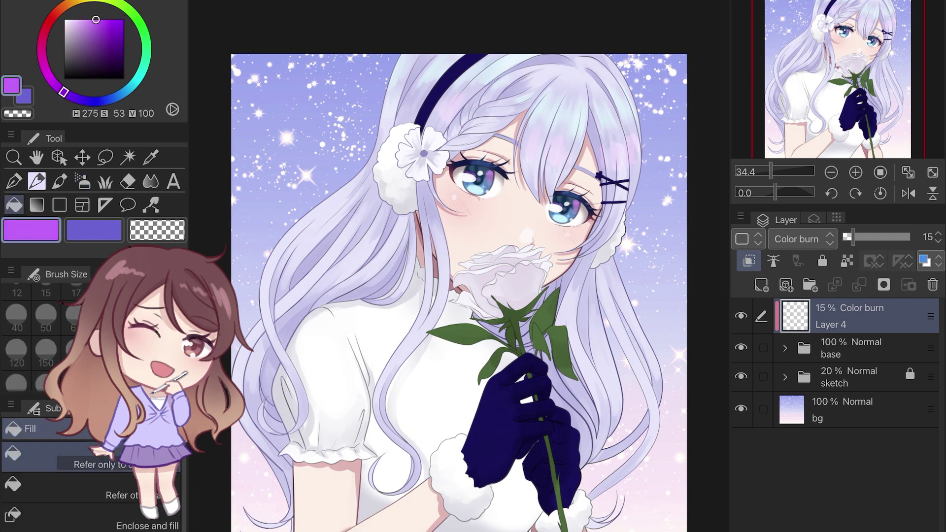
{"action": "left_click", "coordinate": [517, 329]}
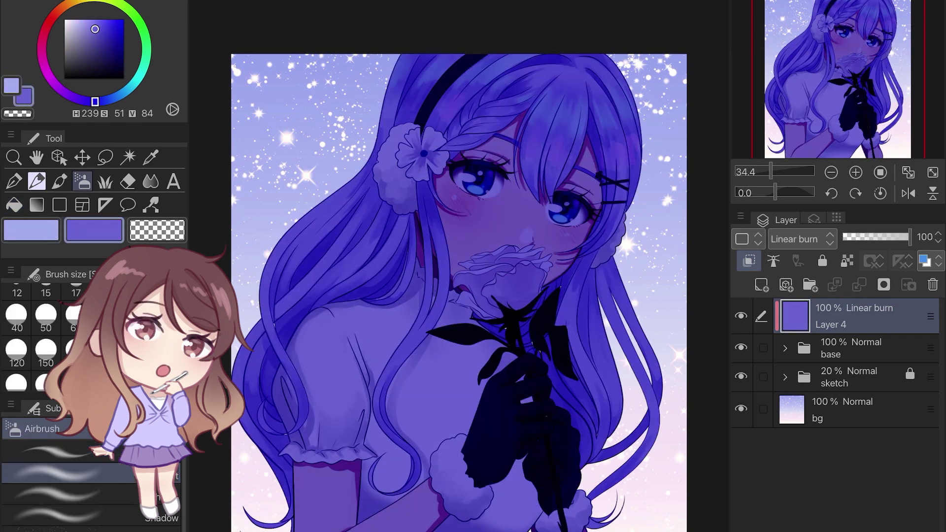
Airbrush with the transparent color on the Linear burn layer to erase light areas along the hair edges, arms and eyes.
{"action": "left_click_drag", "start_coordinate": [419, 64], "coordinate": [266, 443]}
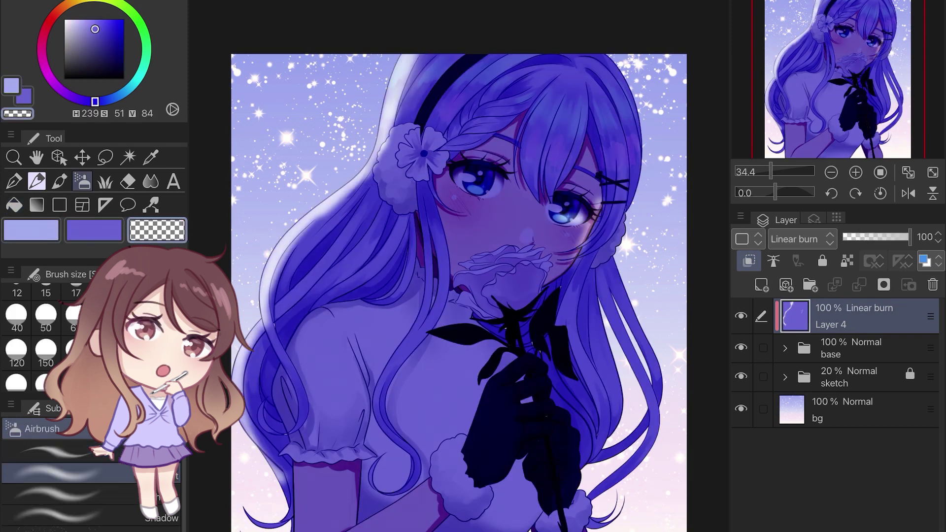
{"action": "left_click_drag", "start_coordinate": [615, 64], "coordinate": [640, 444]}
{"action": "left_click_drag", "start_coordinate": [276, 354], "coordinate": [256, 522]}
{"action": "left_click_drag", "start_coordinate": [606, 336], "coordinate": [576, 523]}
{"action": "left_click_drag", "start_coordinate": [409, 222], "coordinate": [409, 285]}
{"action": "left_click_drag", "start_coordinate": [463, 180], "coordinate": [493, 182]}
{"action": "left_click_drag", "start_coordinate": [555, 204], "coordinate": [579, 210]}
{"action": "left_click_drag", "start_coordinate": [594, 246], "coordinate": [594, 372]}
{"action": "left_click_drag", "start_coordinate": [399, 128], "coordinate": [384, 197]}
{"action": "left_click_drag", "start_coordinate": [355, 192], "coordinate": [276, 458]}
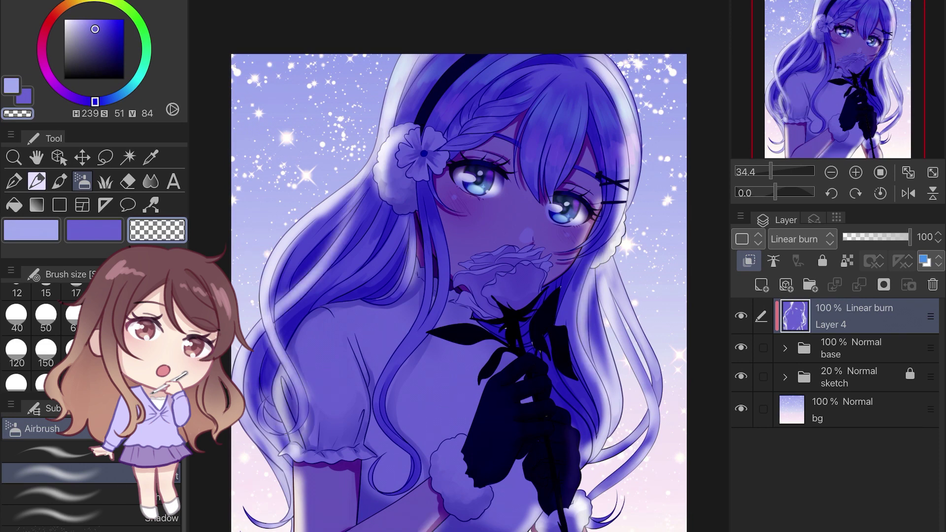
Lower the opacity of the Linear burn layer.
{"action": "left_click_drag", "start_coordinate": [909, 237], "coordinate": [884, 237]}
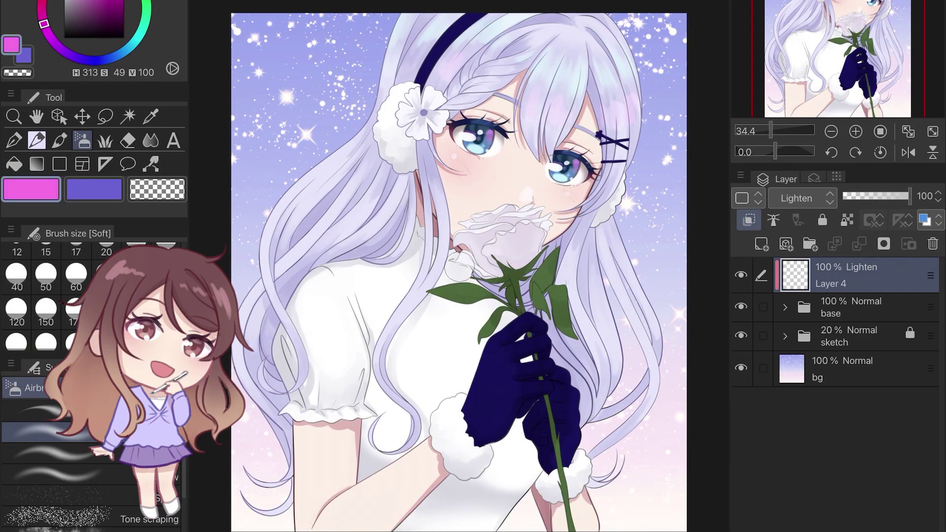
Airbrush pink (H 313, S 35, V 100) light on the clipped Lighten layer along the arm edges and lower hair tips.
{"action": "left_click_drag", "start_coordinate": [394, 529], "coordinate": [446, 477]}
{"action": "left_click_drag", "start_coordinate": [518, 531], "coordinate": [497, 501]}
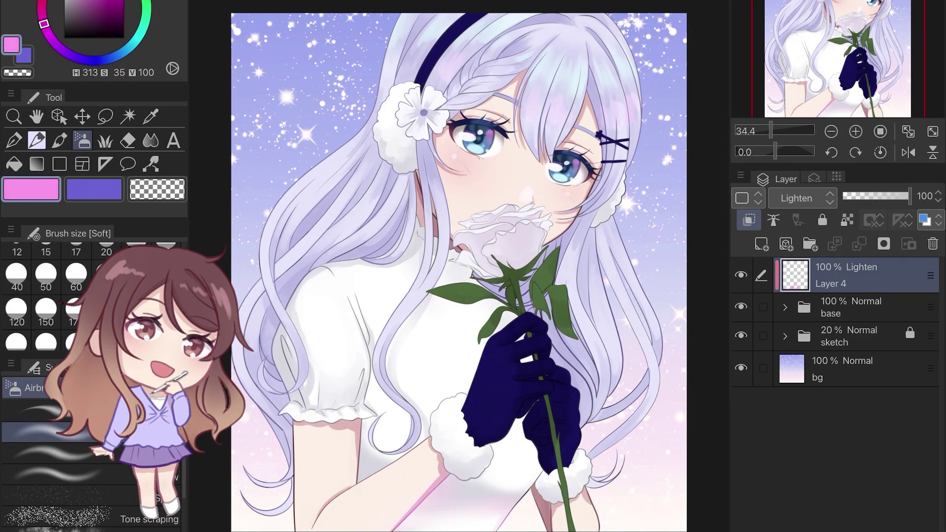
{"action": "left_click_drag", "start_coordinate": [551, 531], "coordinate": [538, 501]}
{"action": "left_click_drag", "start_coordinate": [575, 531], "coordinate": [566, 497]}
{"action": "mouse_move", "coordinate": [295, 531]}
{"action": "left_mouse_down"}
{"action": "mouse_move", "coordinate": [276, 486]}
{"action": "mouse_move", "coordinate": [242, 494]}
{"action": "left_mouse_up"}
{"action": "left_click_drag", "start_coordinate": [294, 500], "coordinate": [283, 448]}
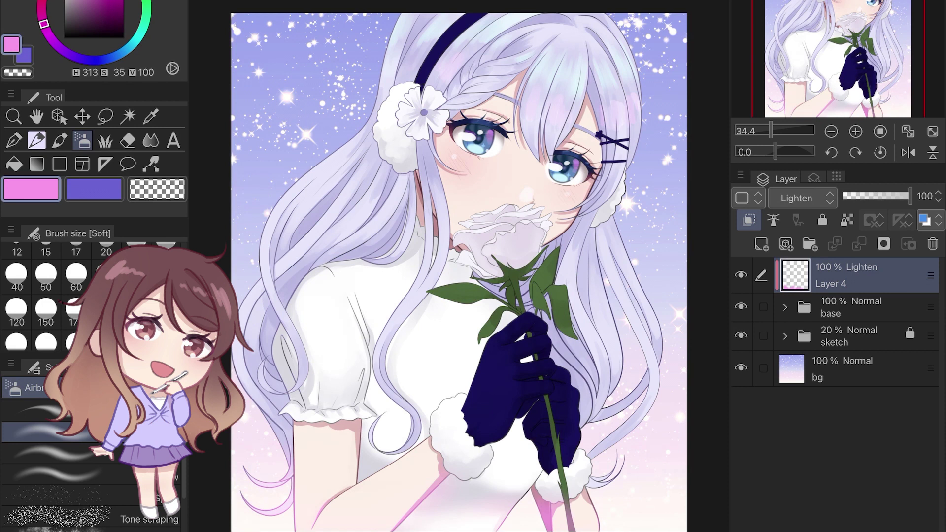
Pick a pale pink (H 9, S 12, V 100) and airbrush a soft glow over the gloves on the Lighten layer.
{"action": "left_click", "coordinate": [115, 56]}
{"action": "left_click", "coordinate": [80, 1]}
{"action": "mouse_move", "coordinate": [480, 440]}
{"action": "left_mouse_down"}
{"action": "mouse_move", "coordinate": [511, 413]}
{"action": "mouse_move", "coordinate": [548, 451]}
{"action": "left_mouse_up"}
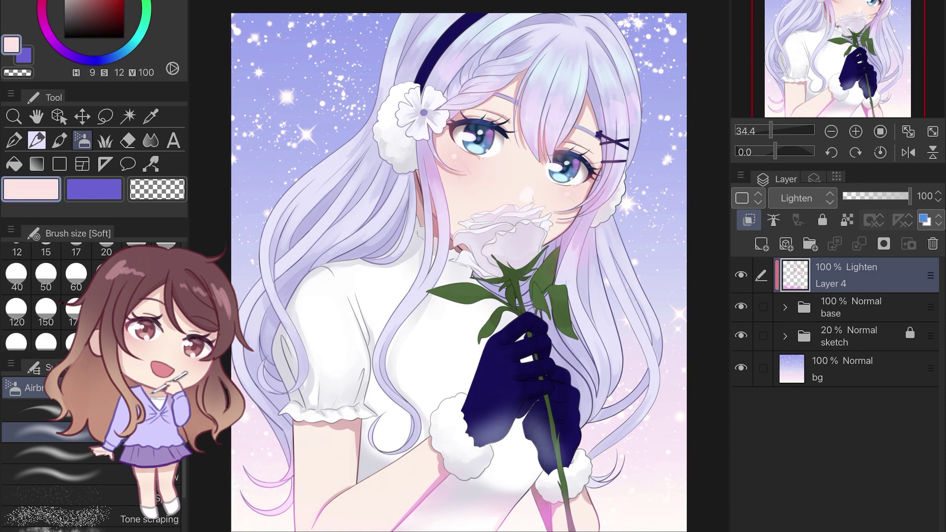
Shift the airbrush hue, brush light along the shoulder, sleeve, torso and hair, and lower the layer's opacity.
{"action": "left_click_drag", "start_coordinate": [74, 2], "coordinate": [64, 1]}
{"action": "mouse_move", "coordinate": [370, 257]}
{"action": "left_mouse_down"}
{"action": "mouse_move", "coordinate": [320, 261]}
{"action": "mouse_move", "coordinate": [291, 288]}
{"action": "left_mouse_up"}
{"action": "mouse_move", "coordinate": [345, 256]}
{"action": "left_mouse_down"}
{"action": "mouse_move", "coordinate": [392, 251]}
{"action": "mouse_move", "coordinate": [402, 261]}
{"action": "left_mouse_up"}
{"action": "mouse_move", "coordinate": [290, 296]}
{"action": "left_mouse_down"}
{"action": "mouse_move", "coordinate": [280, 330]}
{"action": "mouse_move", "coordinate": [300, 370]}
{"action": "left_mouse_up"}
{"action": "left_click_drag", "start_coordinate": [387, 323], "coordinate": [375, 443]}
{"action": "mouse_move", "coordinate": [611, 441]}
{"action": "left_mouse_down"}
{"action": "mouse_move", "coordinate": [604, 451]}
{"action": "mouse_move", "coordinate": [584, 409]}
{"action": "left_mouse_up"}
{"action": "left_click_drag", "start_coordinate": [909, 196], "coordinate": [898, 196]}
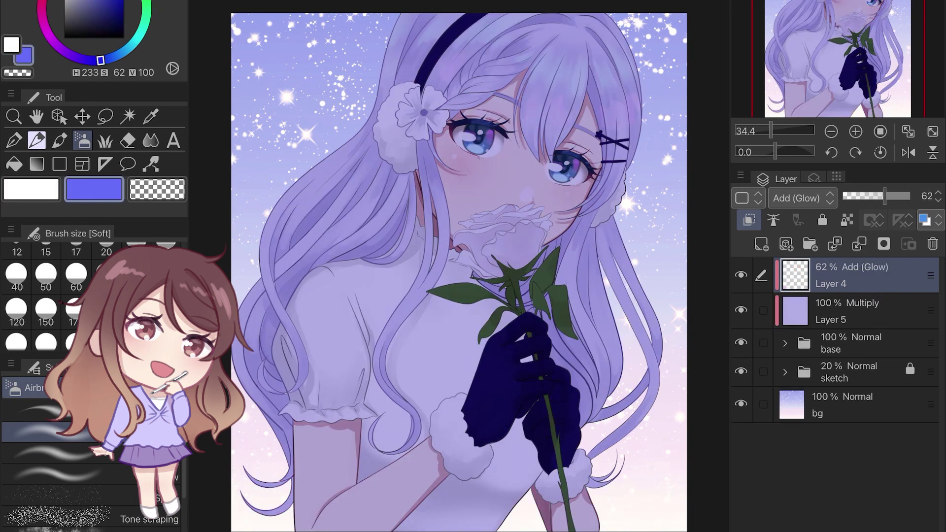
Airbrush a blue (H 233, S 62, V 100) glow on the eyes, rose and gloves, erase the excess and lower the Add (Glow) layer's opacity.
{"action": "left_click_drag", "start_coordinate": [473, 131], "coordinate": [480, 138]}
{"action": "left_click_drag", "start_coordinate": [559, 162], "coordinate": [566, 172]}
{"action": "mouse_move", "coordinate": [458, 269]}
{"action": "left_mouse_down"}
{"action": "mouse_move", "coordinate": [507, 216]}
{"action": "mouse_move", "coordinate": [512, 246]}
{"action": "mouse_move", "coordinate": [453, 222]}
{"action": "mouse_move", "coordinate": [567, 234]}
{"action": "left_mouse_up"}
{"action": "key", "text": "c"}
{"action": "left_click_drag", "start_coordinate": [468, 217], "coordinate": [456, 231]}
{"action": "key", "text": "c"}
{"action": "key", "text": "]"}
{"action": "mouse_move", "coordinate": [497, 271]}
{"action": "left_mouse_down"}
{"action": "mouse_move", "coordinate": [513, 280]}
{"action": "mouse_move", "coordinate": [461, 295]}
{"action": "mouse_move", "coordinate": [468, 315]}
{"action": "mouse_move", "coordinate": [562, 320]}
{"action": "left_mouse_up"}
{"action": "mouse_move", "coordinate": [885, 196]}
{"action": "left_mouse_down"}
{"action": "mouse_move", "coordinate": [863, 197]}
{"action": "mouse_move", "coordinate": [872, 196]}
{"action": "left_mouse_up"}
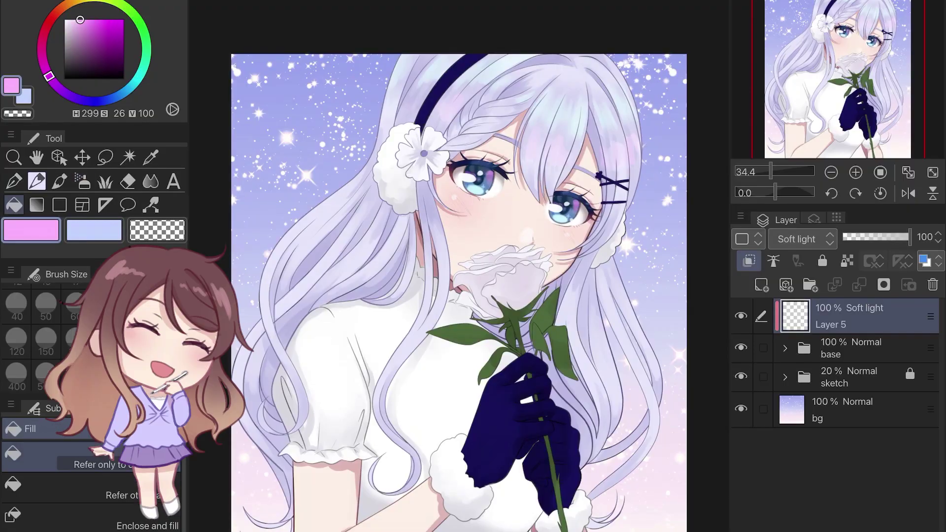
Airbrush pink (H 299, S 26, V 100) over the face and rose and light blue over the hair and gloves on the Soft light layer.
{"action": "key", "text": "b"}
{"action": "mouse_move", "coordinate": [473, 182]}
{"action": "left_mouse_down"}
{"action": "mouse_move", "coordinate": [576, 183]}
{"action": "mouse_move", "coordinate": [537, 310]}
{"action": "left_mouse_up"}
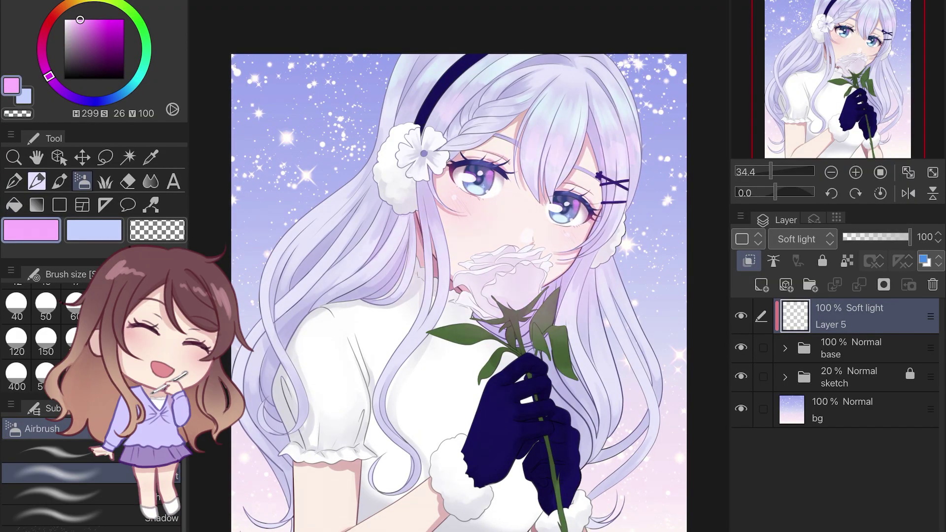
{"action": "key", "text": "x"}
{"action": "left_click_drag", "start_coordinate": [611, 394], "coordinate": [554, 512]}
{"action": "mouse_move", "coordinate": [364, 236]}
{"action": "left_mouse_down"}
{"action": "mouse_move", "coordinate": [295, 320]}
{"action": "mouse_move", "coordinate": [335, 483]}
{"action": "mouse_move", "coordinate": [443, 508]}
{"action": "left_mouse_up"}
{"action": "left_click_drag", "start_coordinate": [409, 123], "coordinate": [606, 74]}
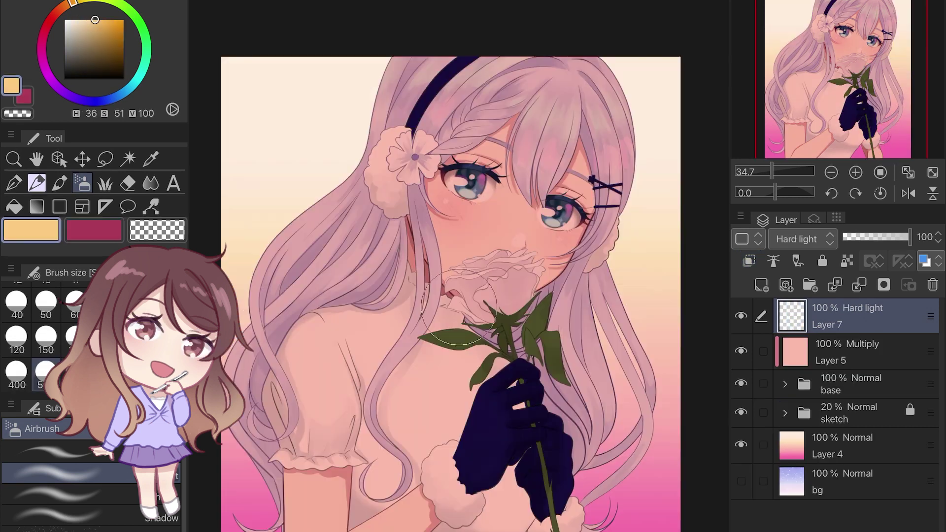
Airbrush orange (H 36, S 51, V 100) light on the Hard light layer along the hair edges and over the sleeve and arm.
{"action": "left_click_drag", "start_coordinate": [621, 237], "coordinate": [542, 69]}
{"action": "left_click_drag", "start_coordinate": [355, 187], "coordinate": [488, 64]}
{"action": "left_click_drag", "start_coordinate": [488, 64], "coordinate": [561, 98]}
{"action": "mouse_move", "coordinate": [315, 296]}
{"action": "left_mouse_down"}
{"action": "mouse_move", "coordinate": [249, 439]}
{"action": "mouse_move", "coordinate": [374, 512]}
{"action": "left_mouse_up"}
Change the airbrush color, undo the last change and clip the Hard light layer to the layer below.
{"action": "left_click", "coordinate": [43, 62]}
{"action": "left_click", "coordinate": [109, 39]}
{"action": "key", "text": "ctrl+z"}
{"action": "left_click", "coordinate": [749, 260]}
Airbrush a pink tone across the lower arms and cuffs on the Hard light layer, and change the color back to orange.
{"action": "left_click", "coordinate": [88, 35]}
{"action": "left_click", "coordinate": [41, 56]}
{"action": "left_click", "coordinate": [93, 21]}
{"action": "left_click_drag", "start_coordinate": [305, 513], "coordinate": [556, 473]}
{"action": "left_click", "coordinate": [64, 6]}
{"action": "left_click", "coordinate": [113, 21]}
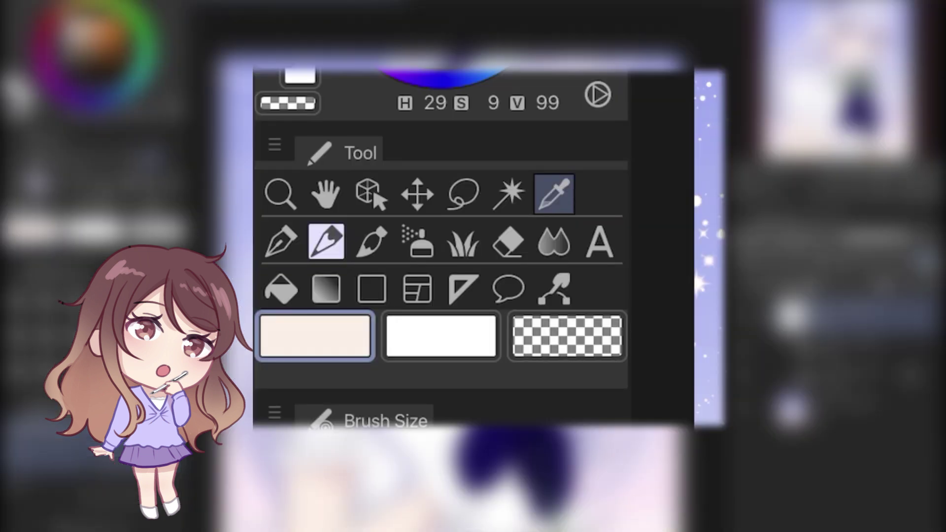
Fill the layer above the base folder with the sampled pale skin color (H 29, S 9, V 99) and change its blend mode.
{"action": "key", "text": "g"}
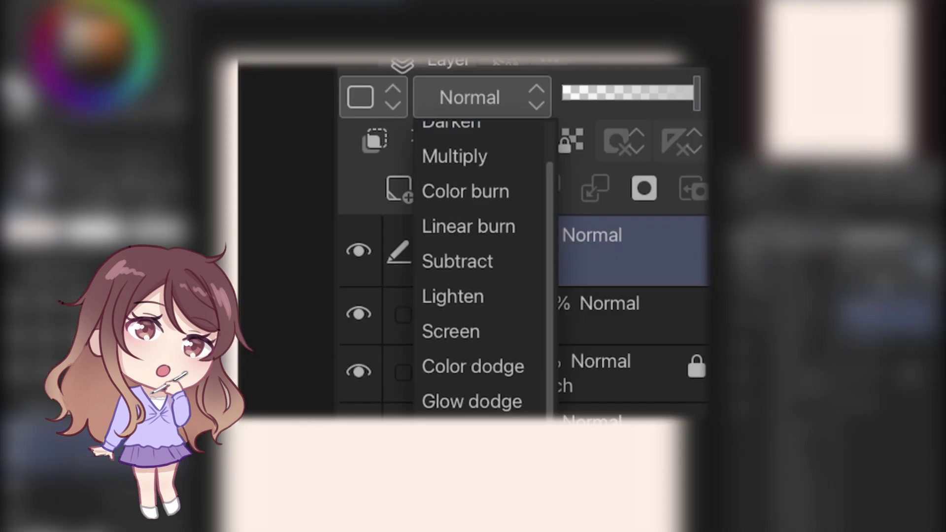
{"action": "scroll", "coordinate": [483, 268], "scroll_direction": "down", "scroll_amount": 3}
{"action": "left_click", "coordinate": [792, 296]}
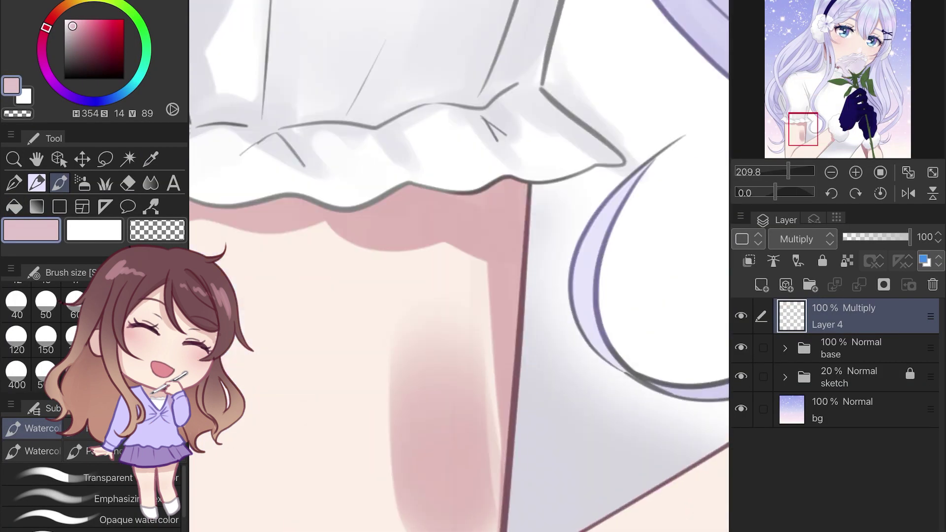
Paint watercolor skin shadows (H 354, S 14, V 89) on the upper arm and forearm of the Multiply layer.
{"action": "mouse_move", "coordinate": [446, 404]}
{"action": "left_mouse_down"}
{"action": "mouse_move", "coordinate": [458, 306]}
{"action": "mouse_move", "coordinate": [448, 493]}
{"action": "left_mouse_up"}
{"action": "left_click_drag", "start_coordinate": [354, 315], "coordinate": [375, 493]}
{"action": "scroll", "coordinate": [366, 372], "scroll_direction": "down", "scroll_amount": 5}
{"action": "left_click_drag", "start_coordinate": [522, 404], "coordinate": [355, 508]}
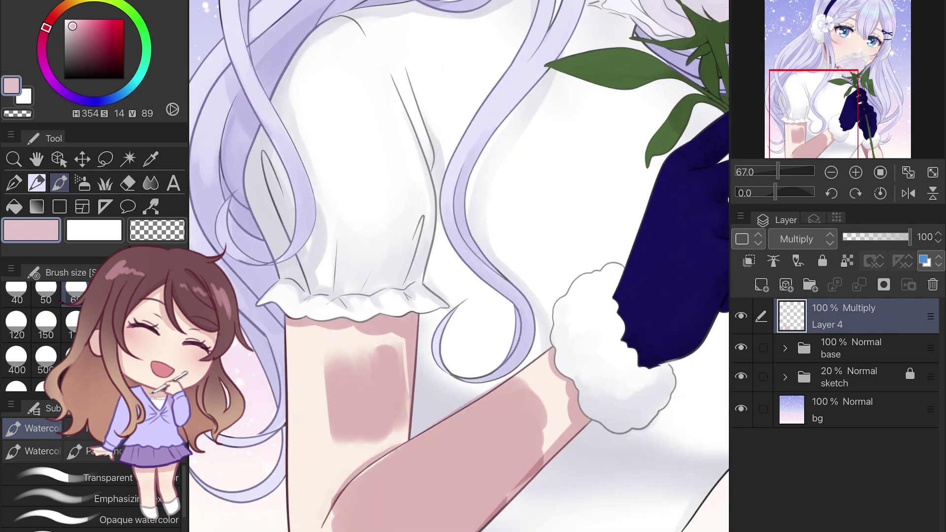
{"action": "scroll", "coordinate": [459, 266], "scroll_direction": "down", "scroll_amount": 3}
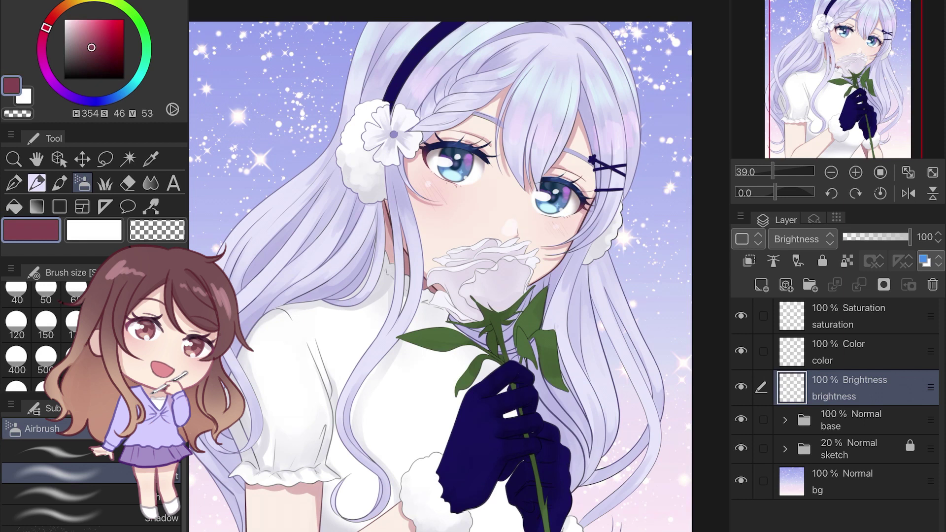
Airbrush dark red (H 354, S 46, V 53) with a smaller brush on the Brightness layer, over the area below the earmuff.
{"action": "scroll", "coordinate": [442, 214], "scroll_direction": "up", "scroll_amount": 5}
{"action": "key", "text": "["}
{"action": "mouse_move", "coordinate": [285, 194]}
{"action": "left_mouse_down"}
{"action": "mouse_move", "coordinate": [305, 340]}
{"action": "mouse_move", "coordinate": [293, 296]}
{"action": "left_mouse_up"}
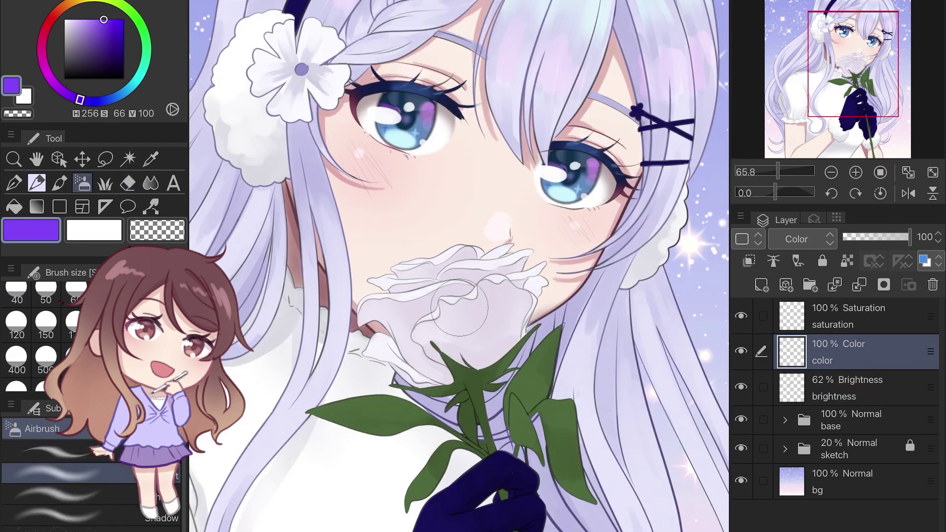
Airbrush violet (H 256, S 66, V 100) over the rose on the Color layer and set its opacity to 70%.
{"action": "left_click_drag", "start_coordinate": [434, 296], "coordinate": [485, 332]}
{"action": "left_click_drag", "start_coordinate": [443, 355], "coordinate": [508, 385]}
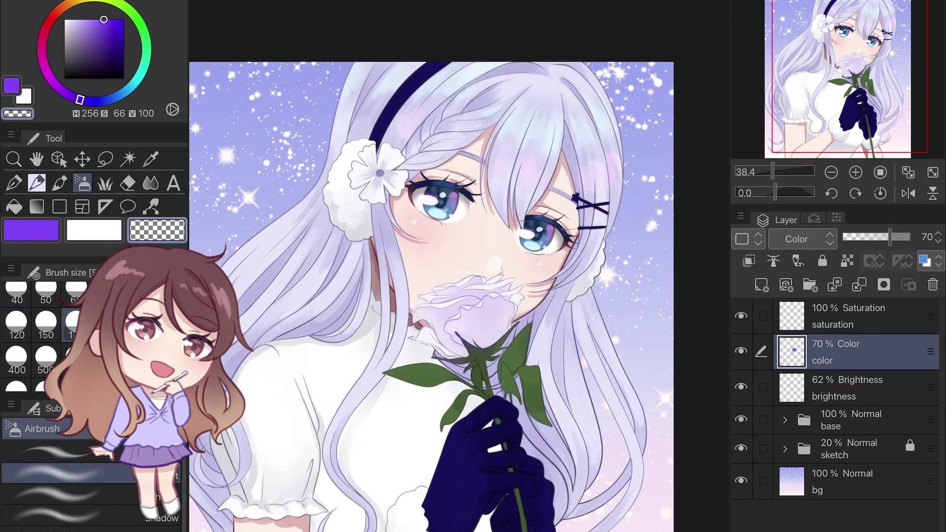
Switch to the saturation layer and set the airbrush color to red (H 360, S 66, V 100).
{"action": "left_click", "coordinate": [847, 316]}
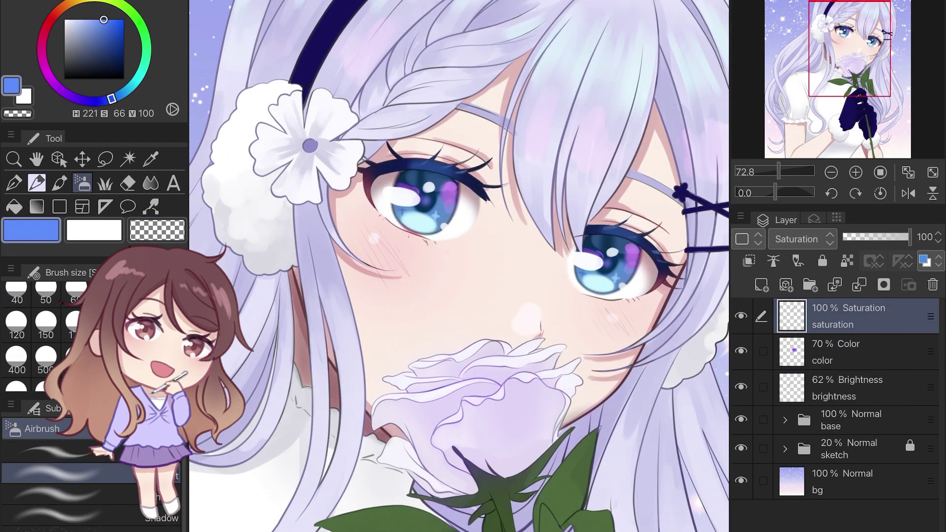
{"action": "left_click", "coordinate": [48, 23]}
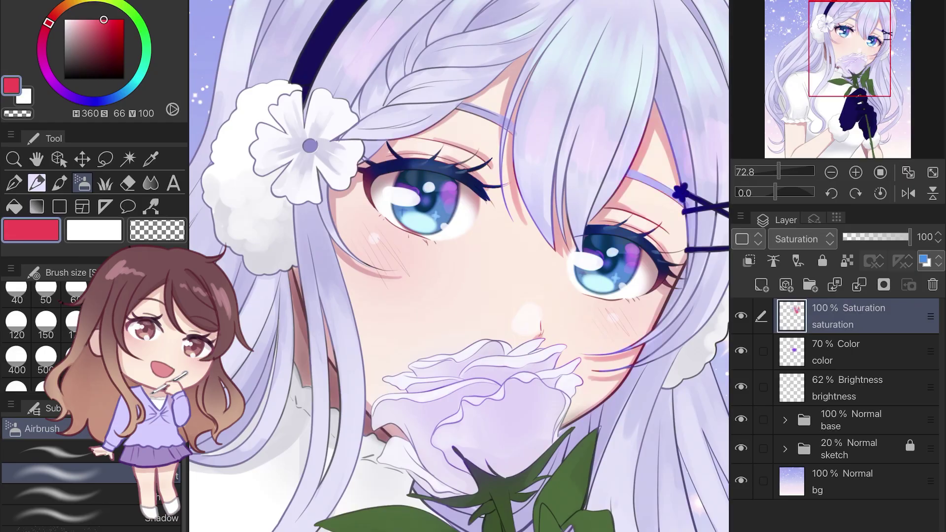